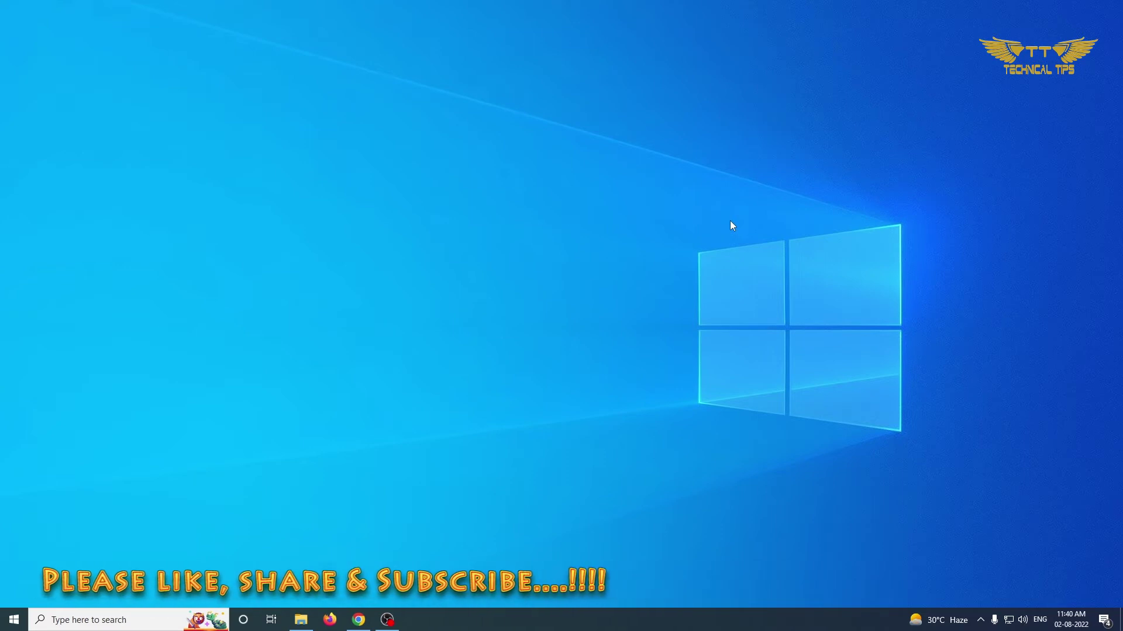
Step: Launch Google Chrome from the Run box and maximize its window
key("super+r")
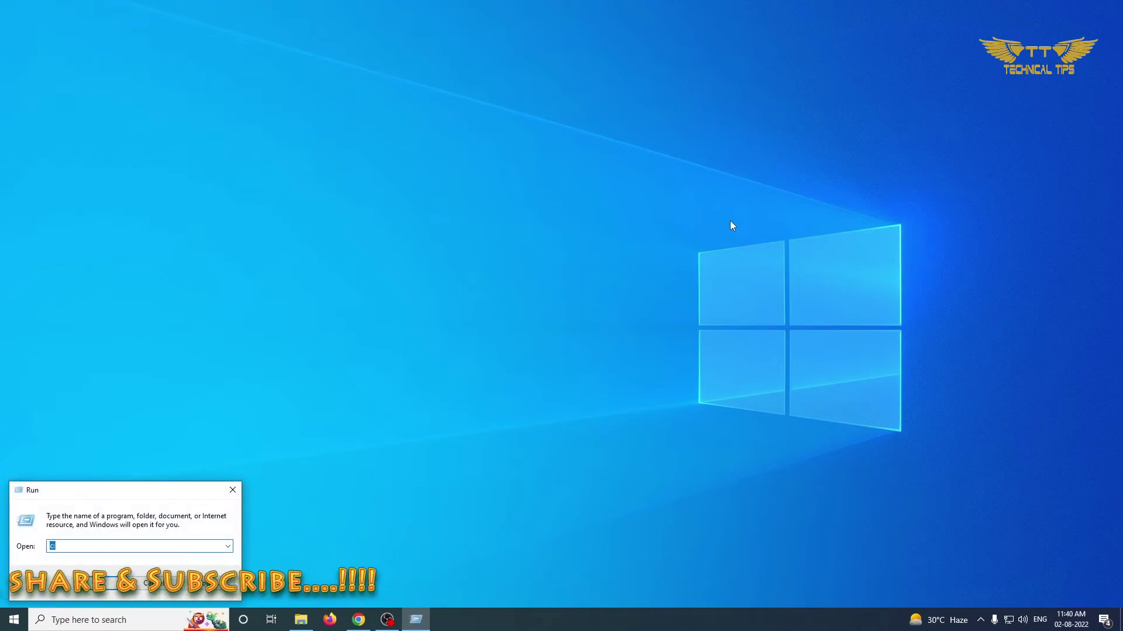
type("chrome")
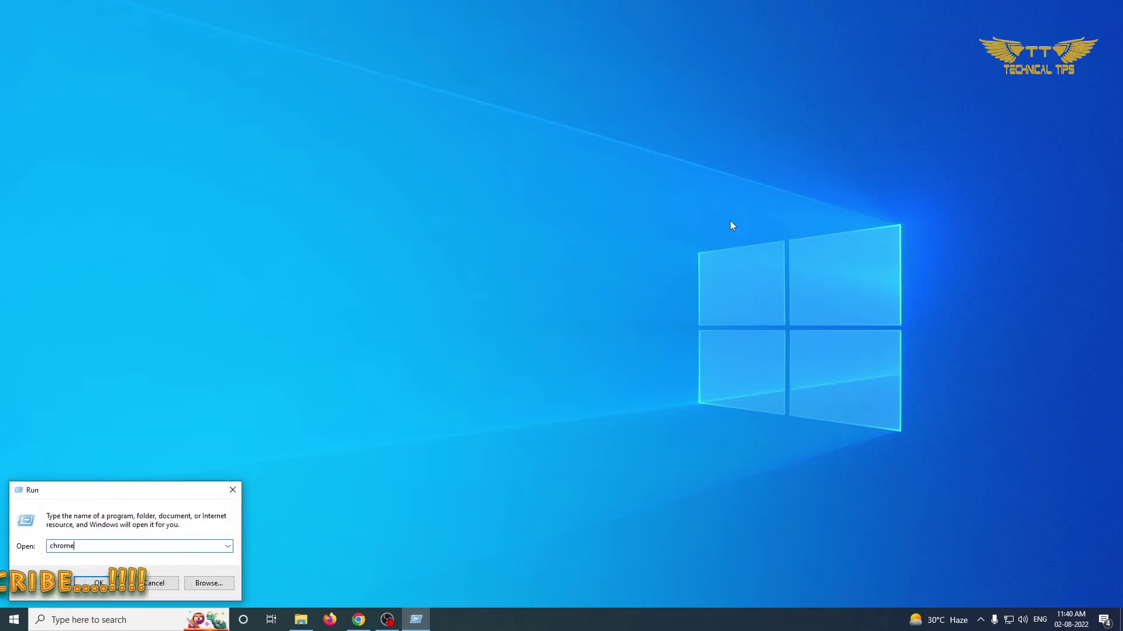
key("Return")
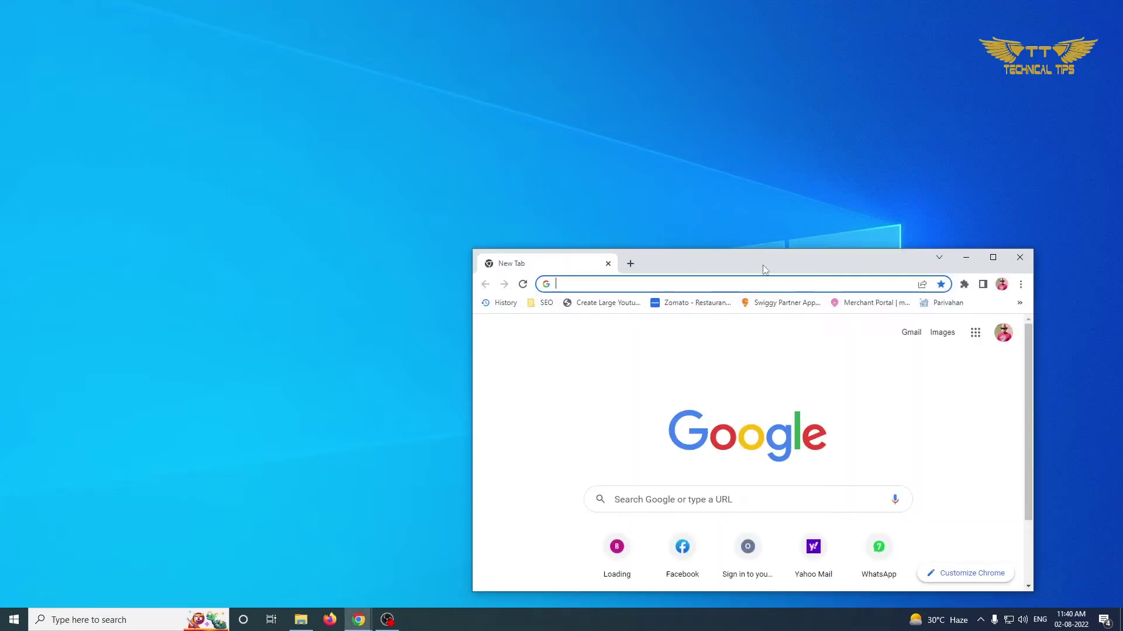
double_click(770, 261)
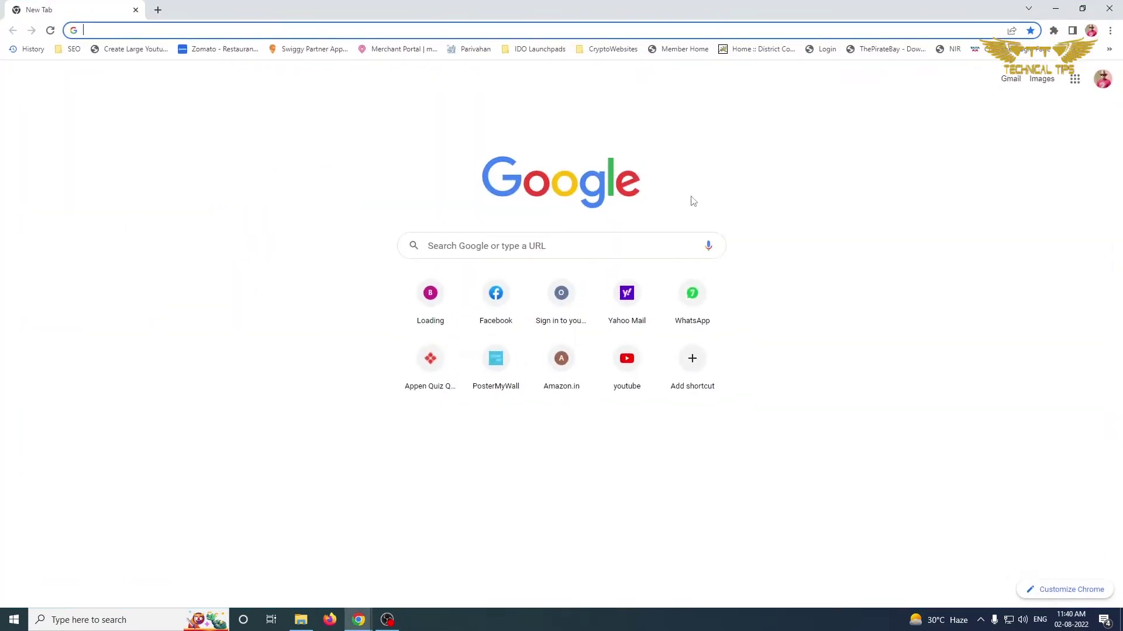
Step: Search the web for 'chombook utility'
left_click(434, 29)
type("ch")
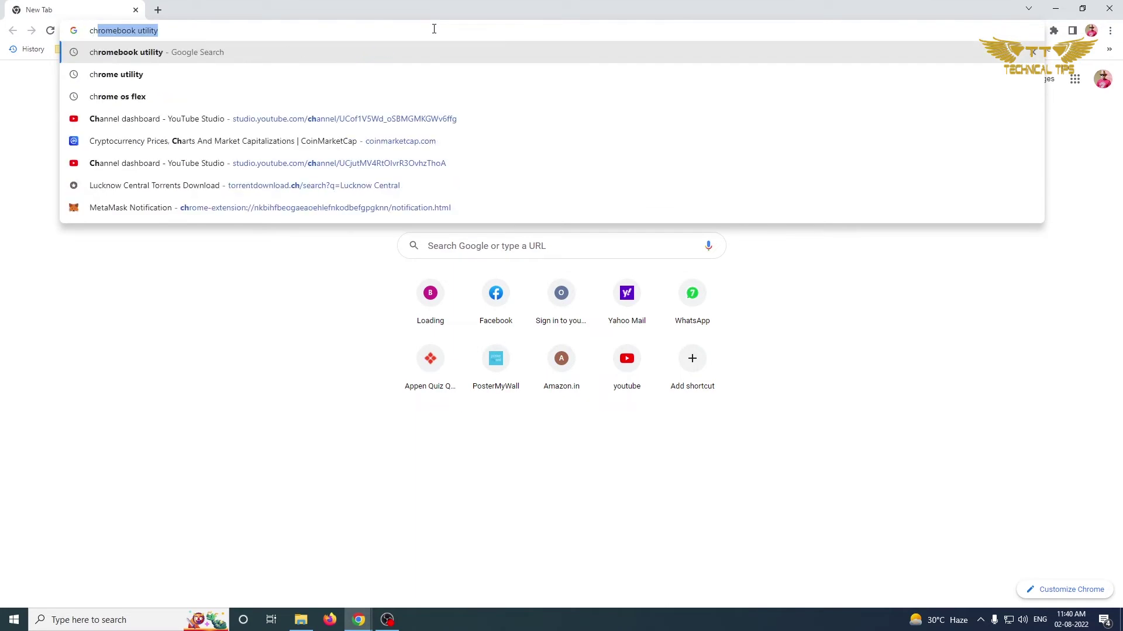
type("omboo")
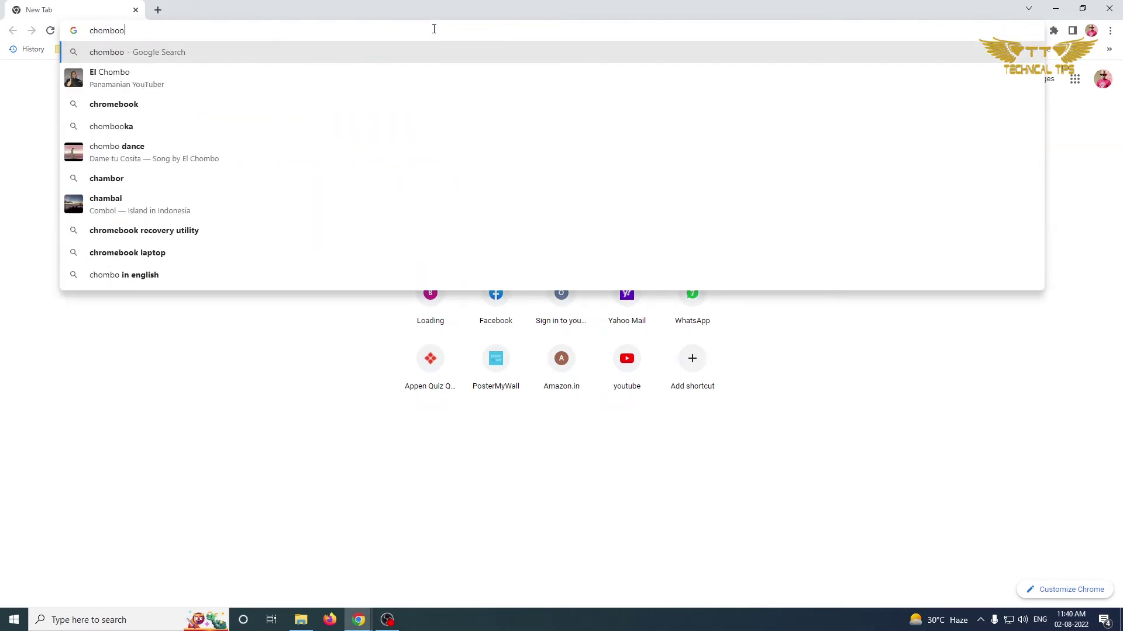
type("k u")
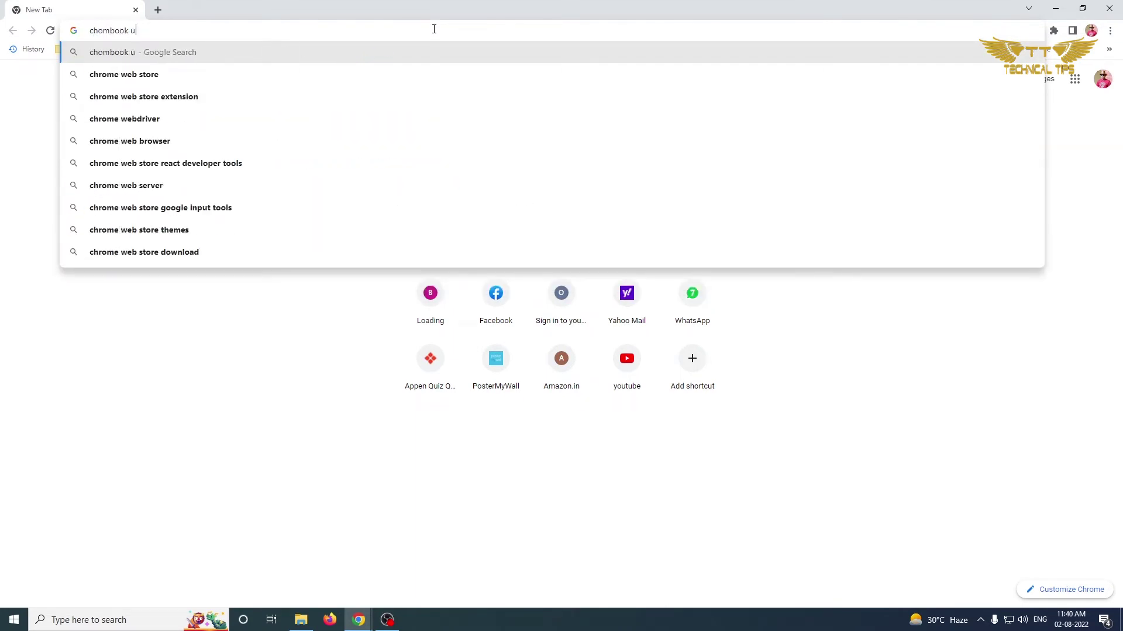
type("tility")
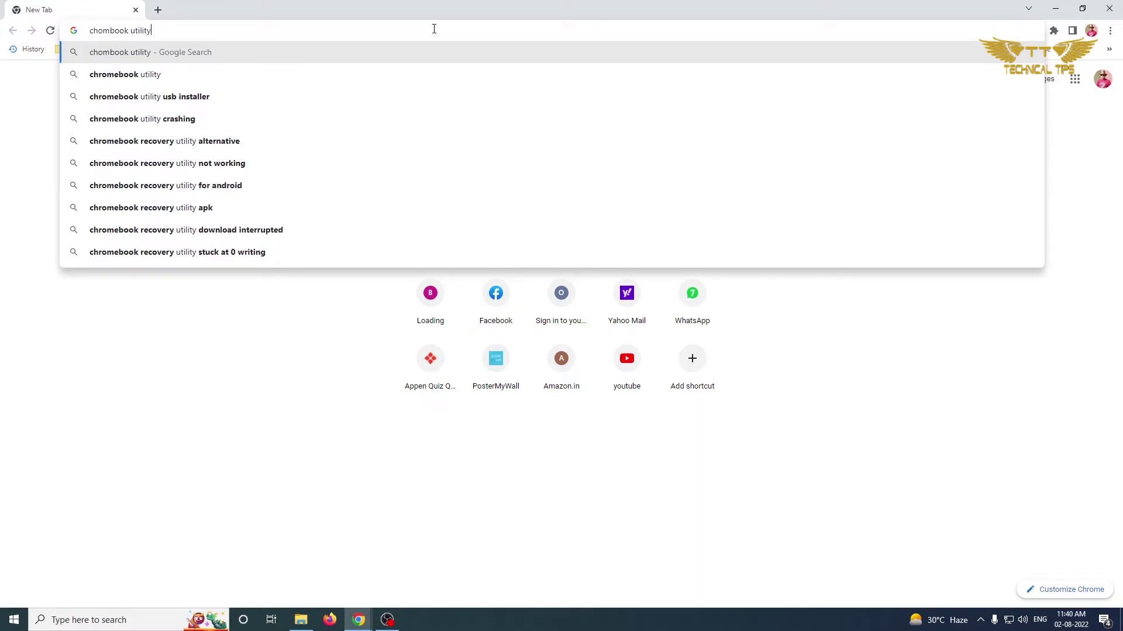
key("Return")
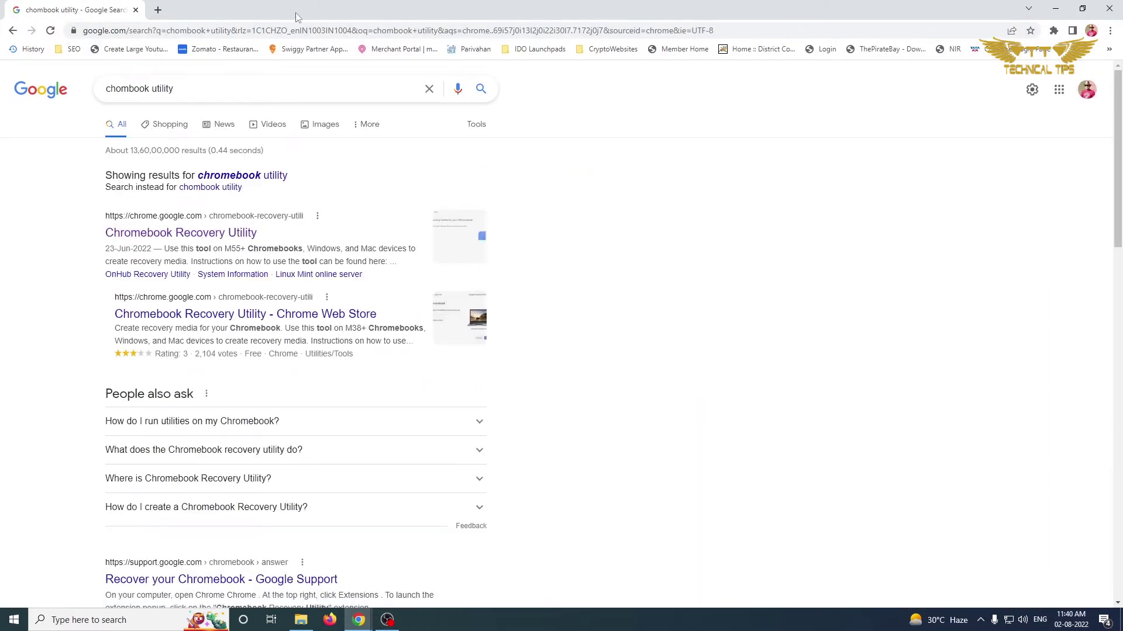
Step: Add the Chromebook Recovery Utility extension to Chrome from its Web Store page
left_click(199, 237)
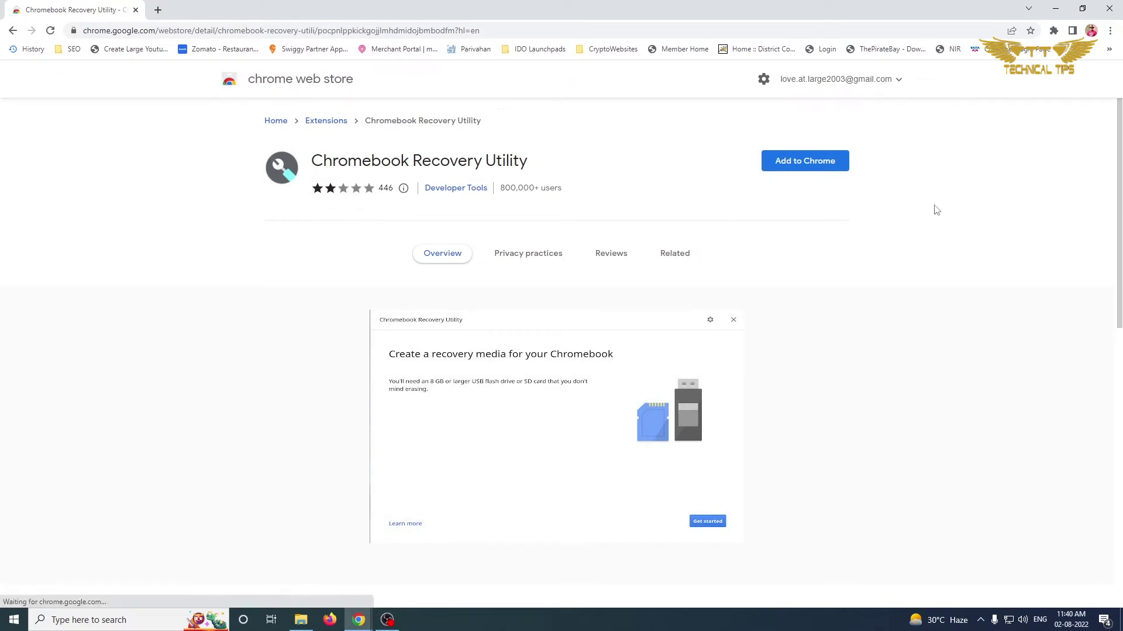
left_click(805, 166)
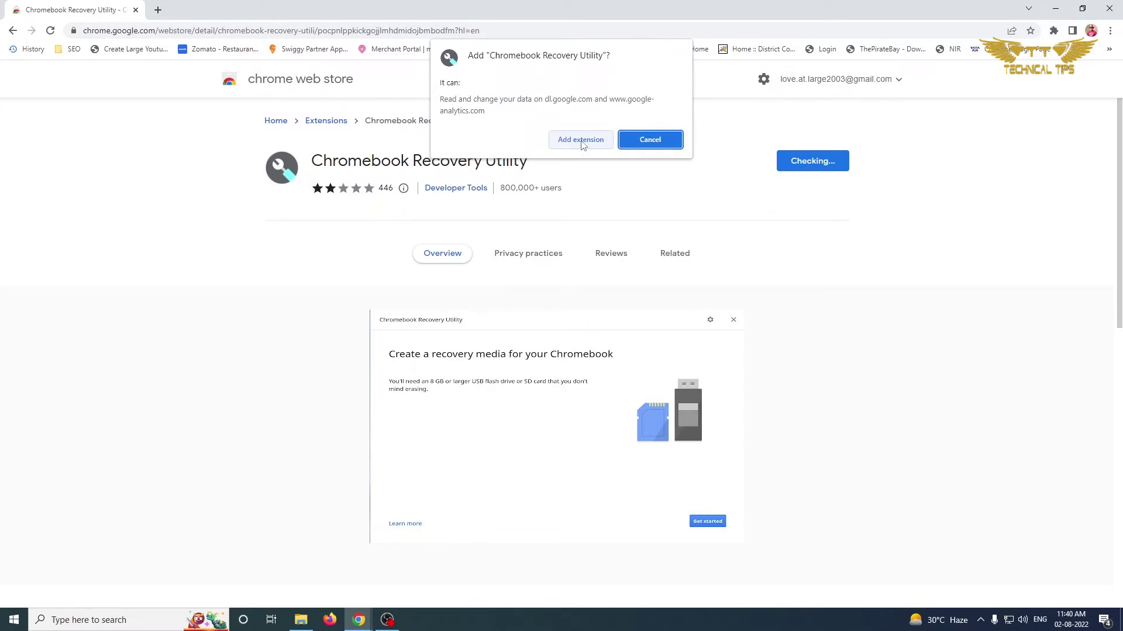
left_click(582, 143)
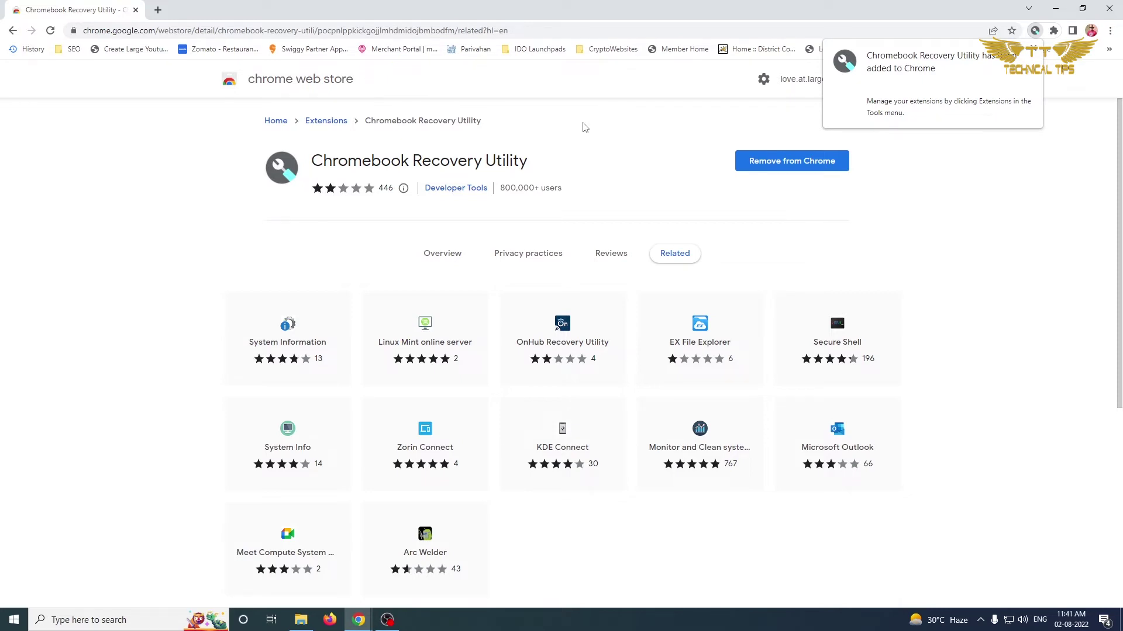
left_click(849, 190)
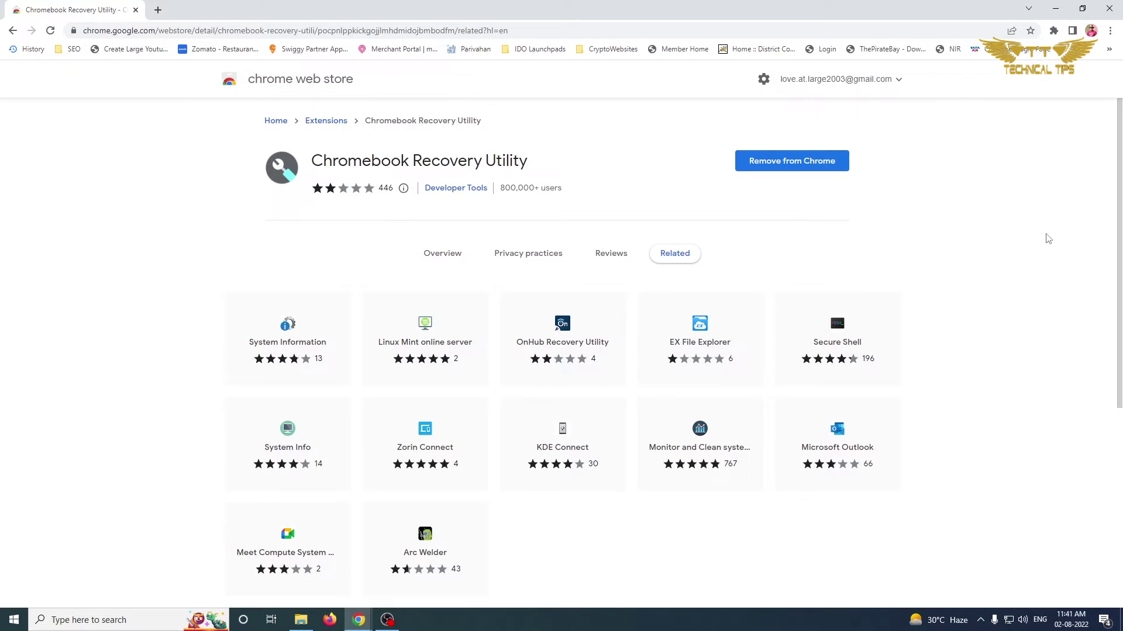
Step: Launch Chromebook Recovery Utility from the Extensions menu, then close Chrome
left_click(1054, 32)
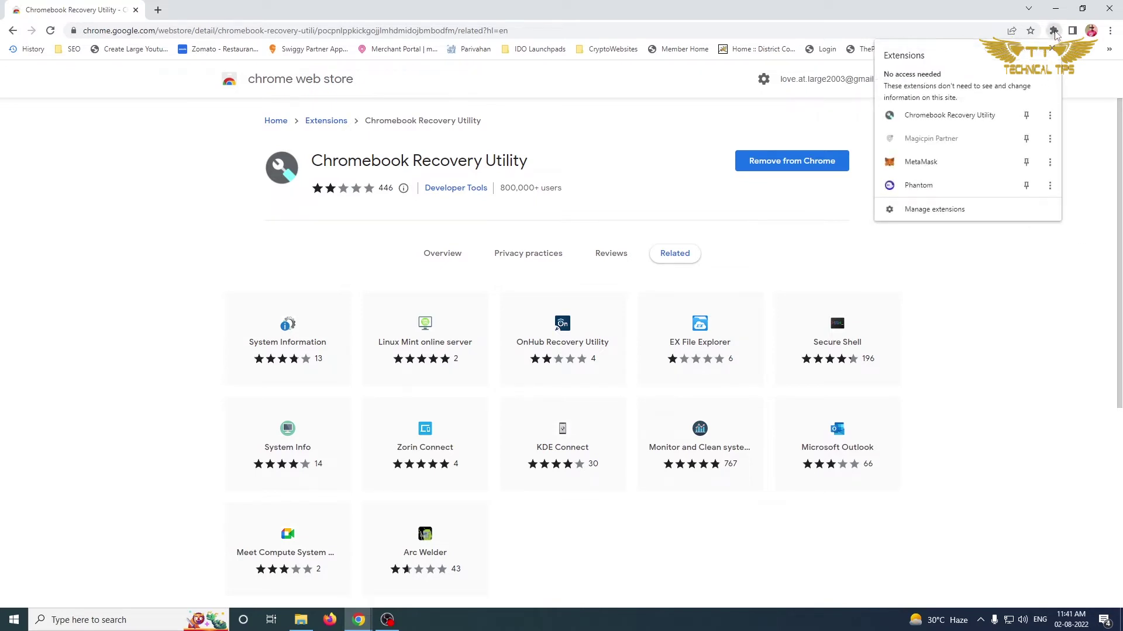
left_click(960, 120)
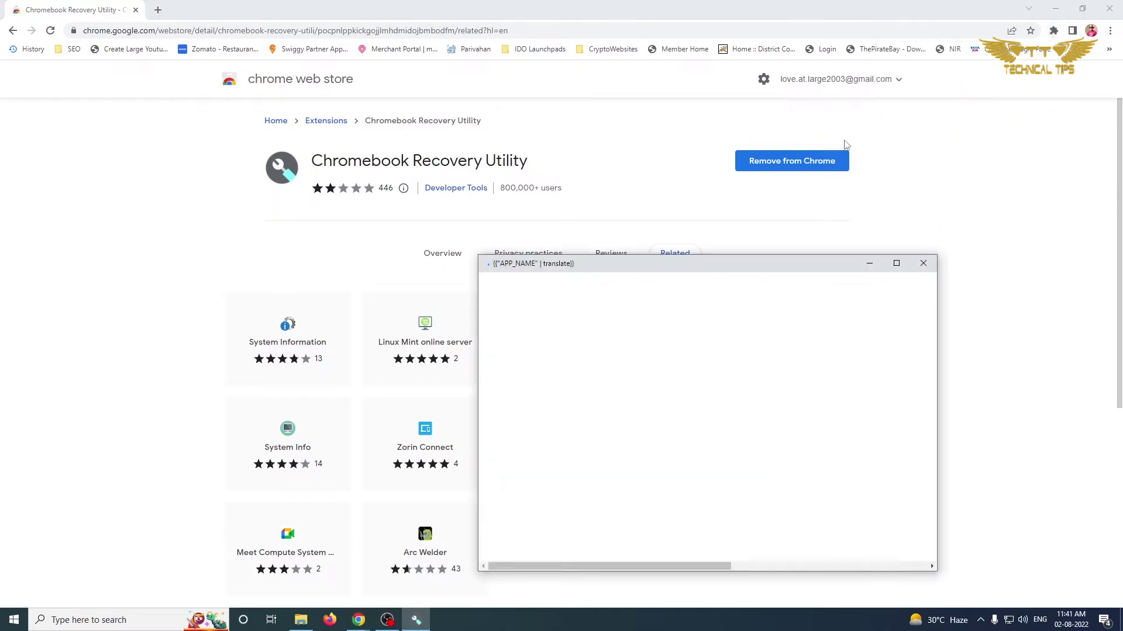
left_click(1107, 9)
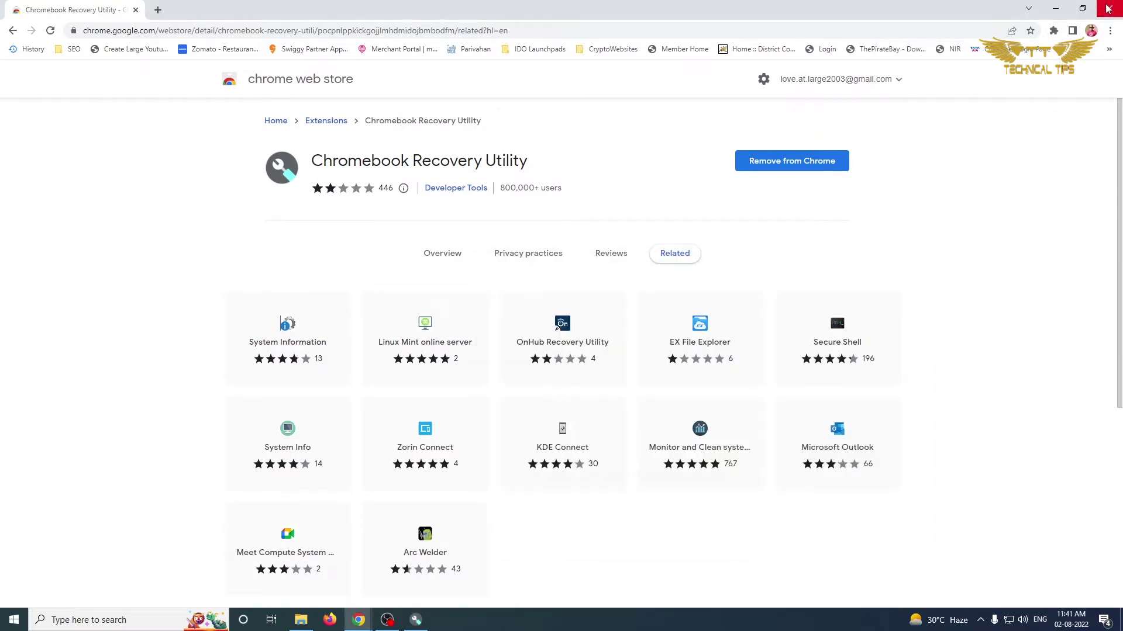
Step: Start Erase recovery media and select the Kingston DataTraveler 2.0 - 7.2 GB drive
left_click_drag(742, 270, 539, 133)
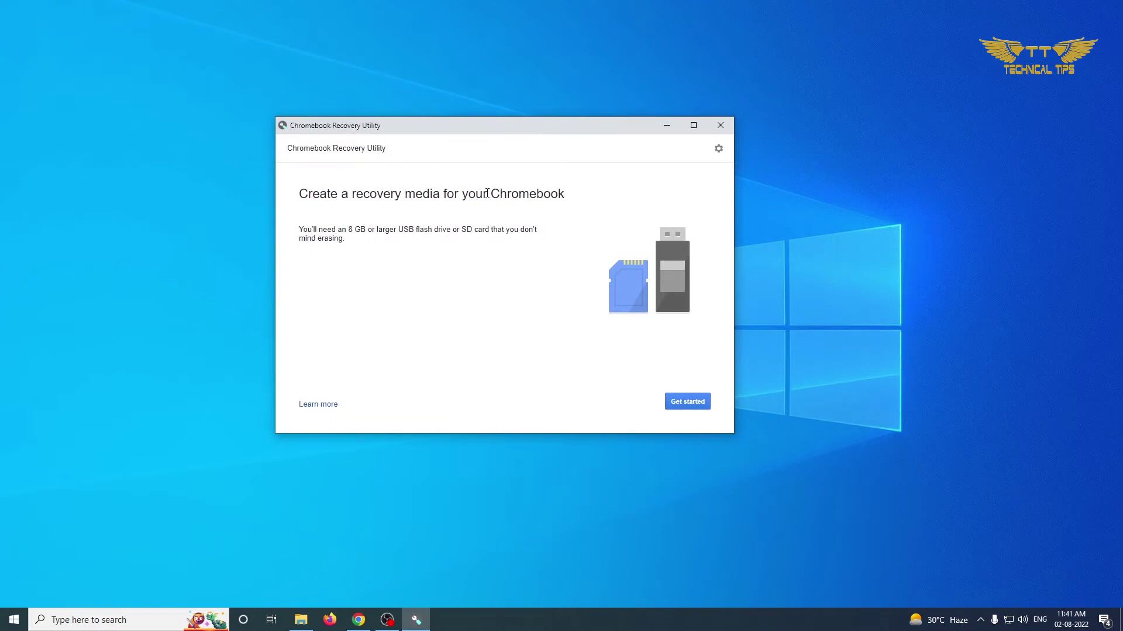
left_click(720, 150)
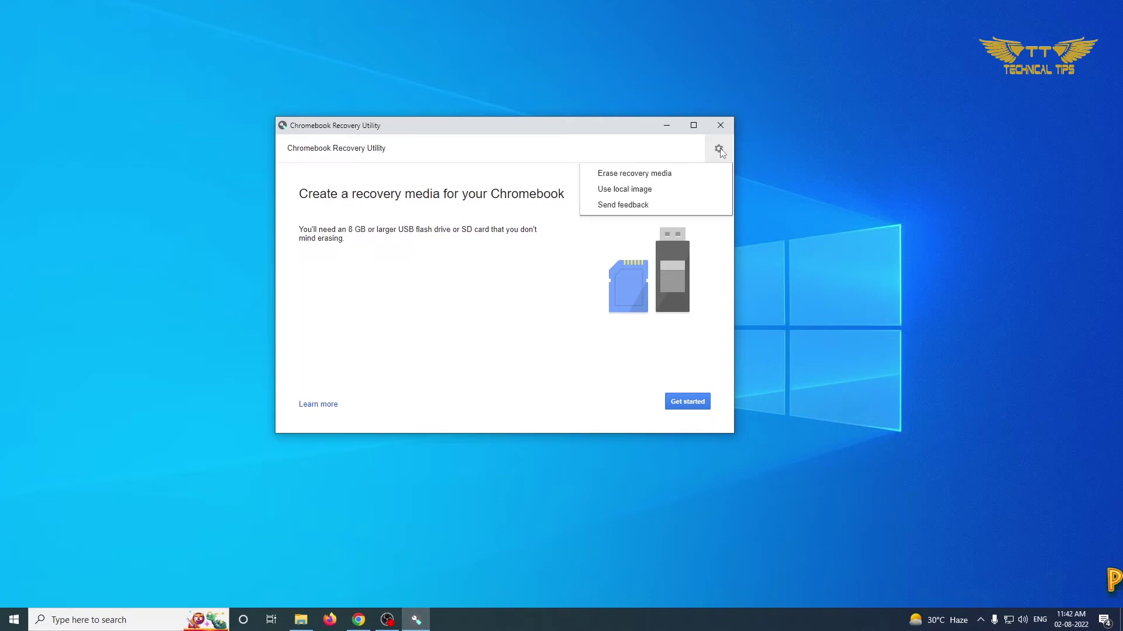
left_click(635, 175)
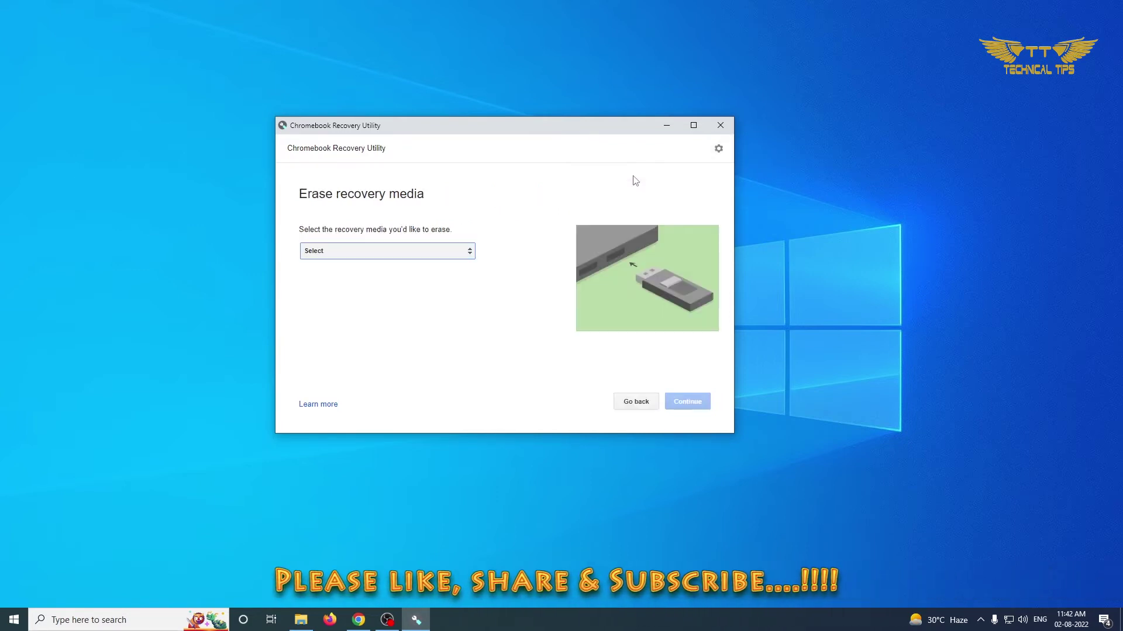
left_click(366, 251)
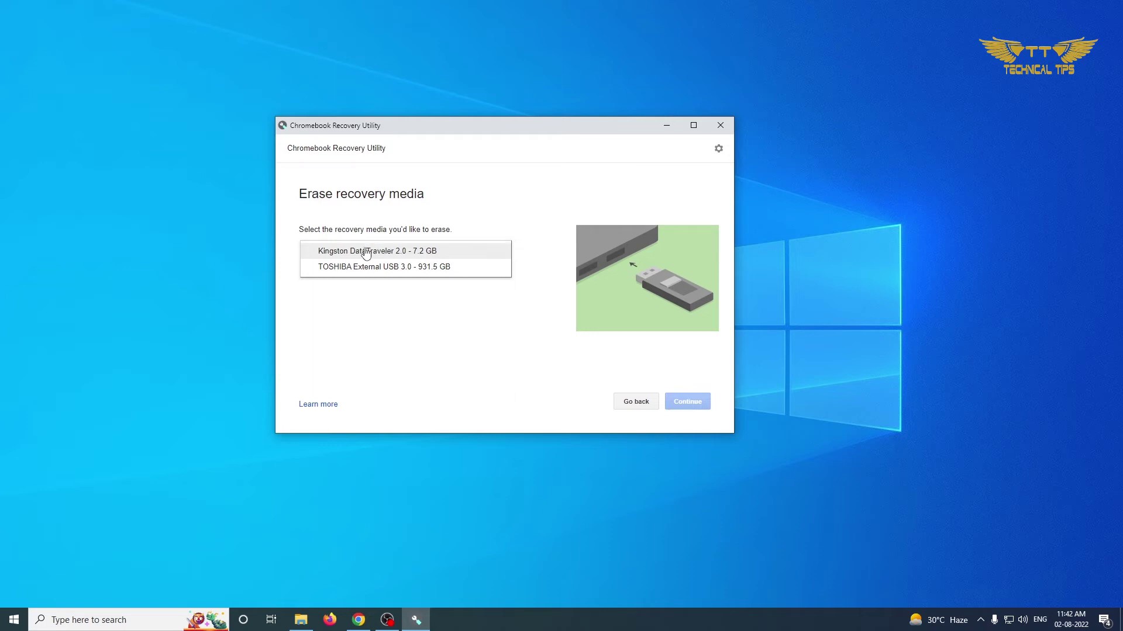
left_click(364, 256)
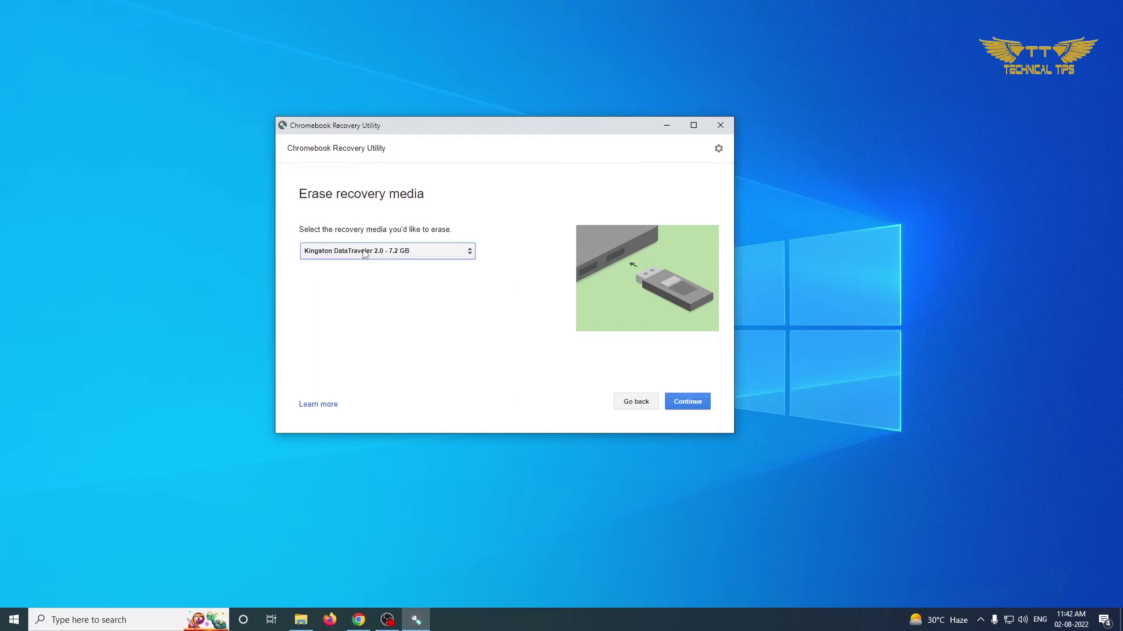
Step: Continue to the erase confirmation for the Kingston DataTraveler drive
left_click(689, 402)
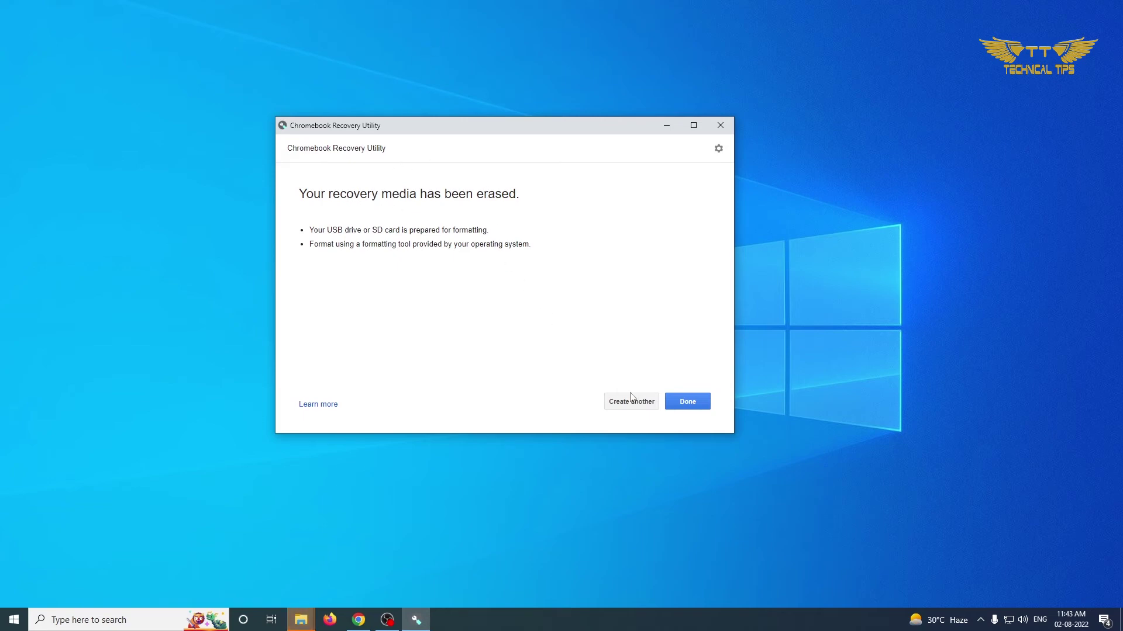
Step: Finish the utility with Done and accept Windows' prompt to format drive G:
left_click(687, 403)
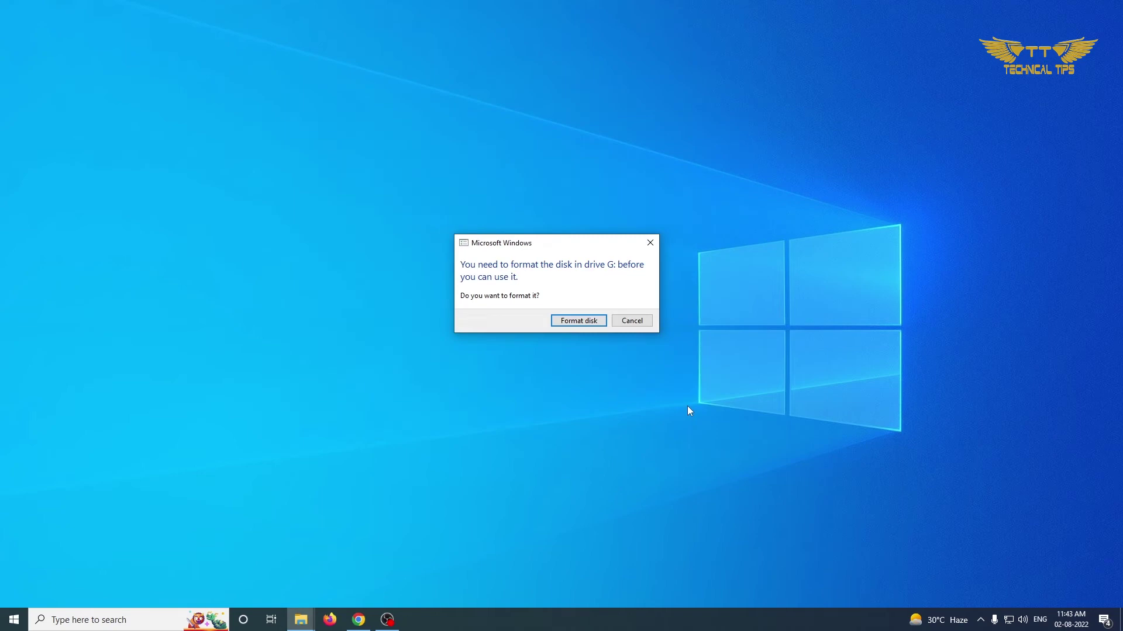
left_click(589, 621)
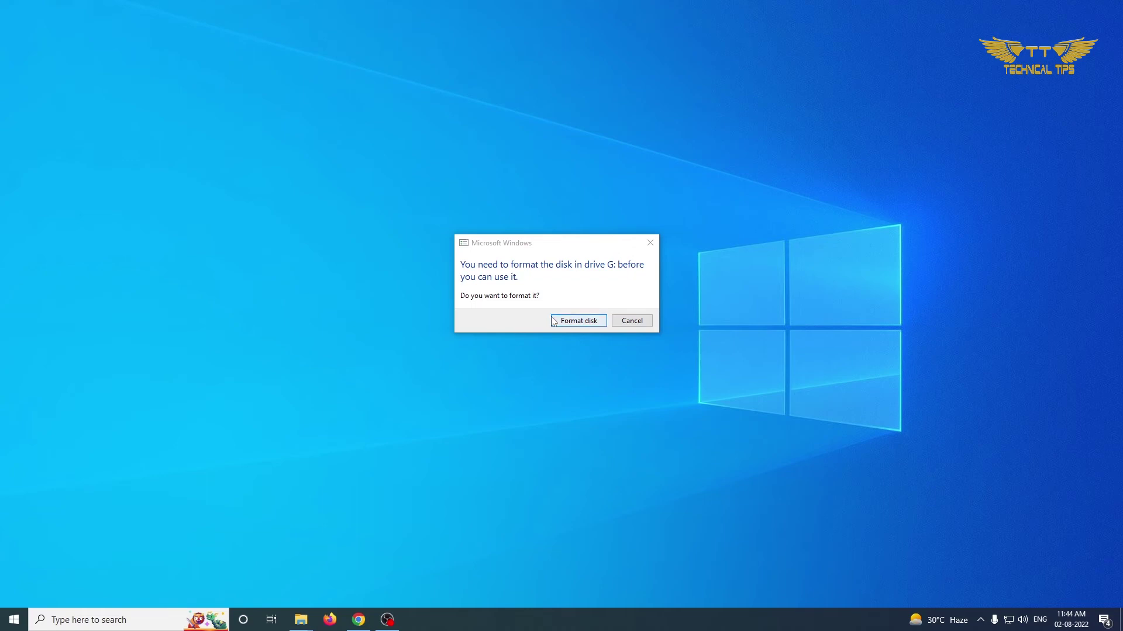
left_click(577, 323)
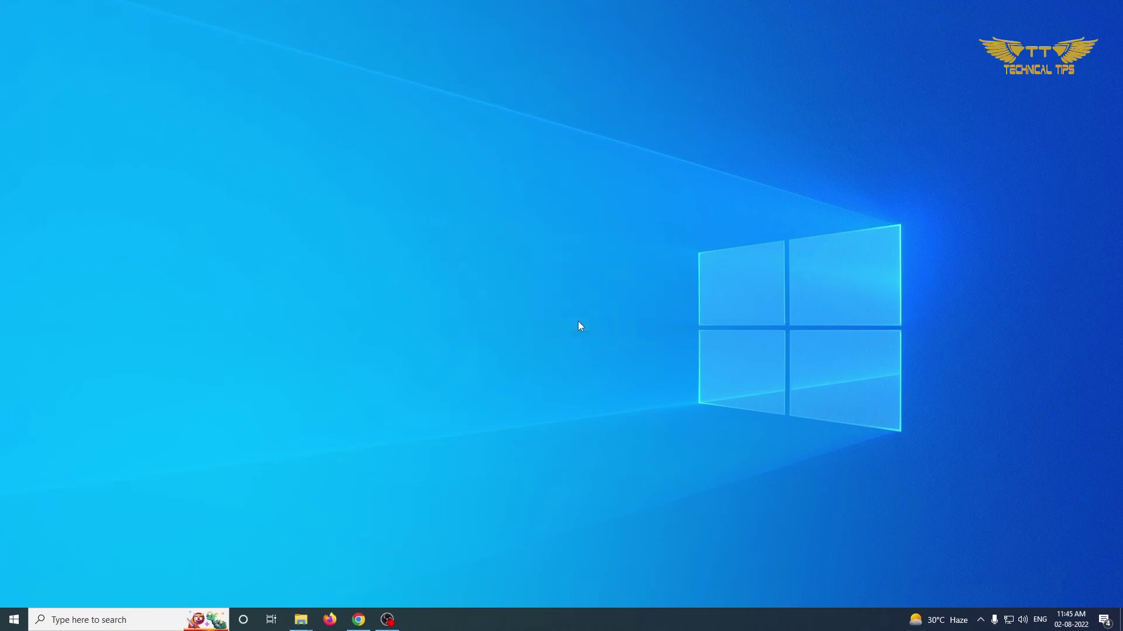
left_click_drag(76, 60, 551, 181)
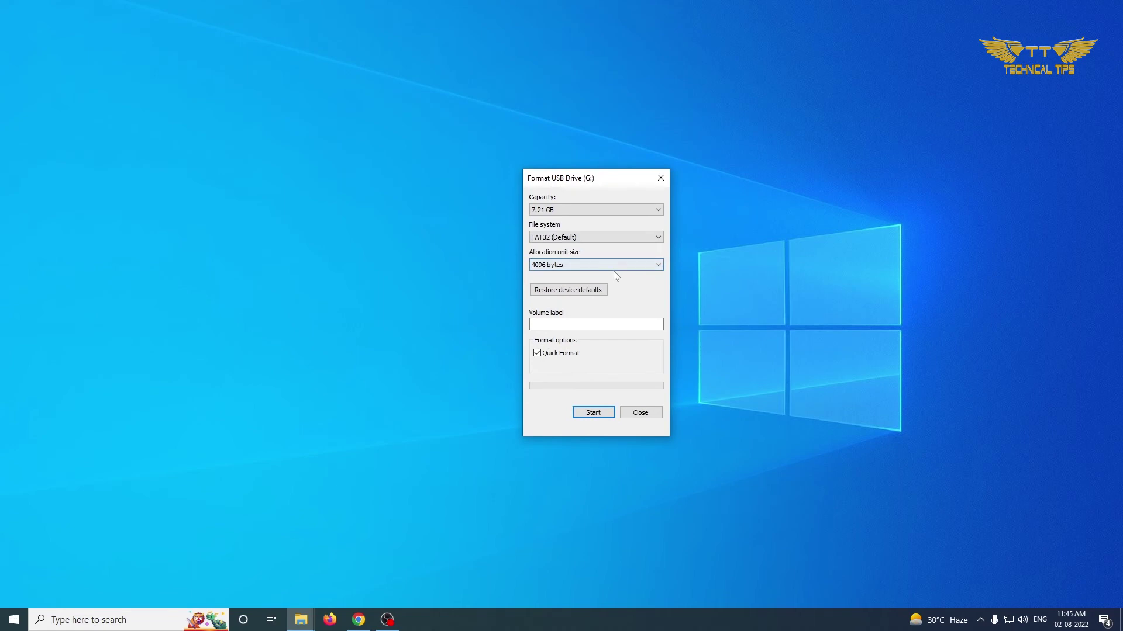
Step: Set the file system to NTFS and the volume label to 'Pen Drive'
left_click(591, 237)
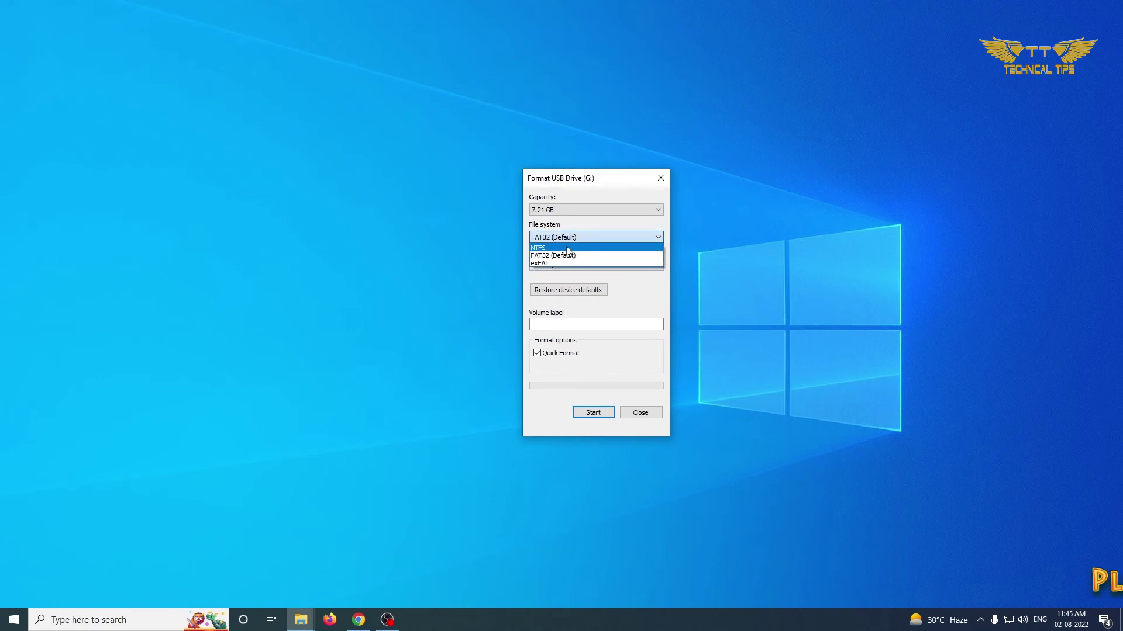
left_click(569, 248)
left_click(581, 325)
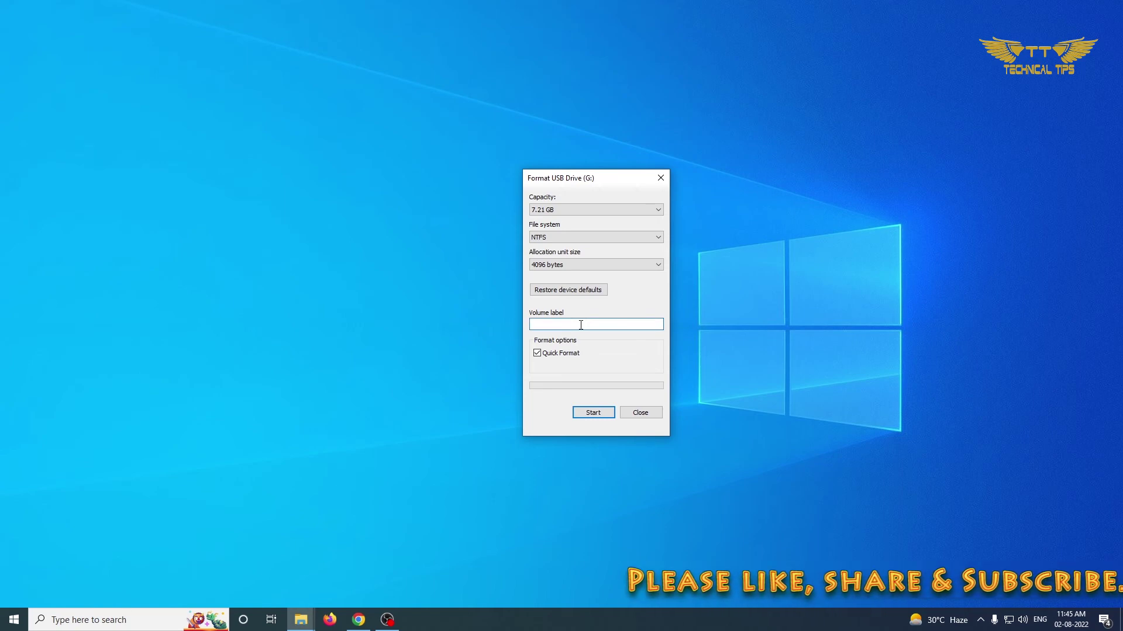
type("Pen Dri")
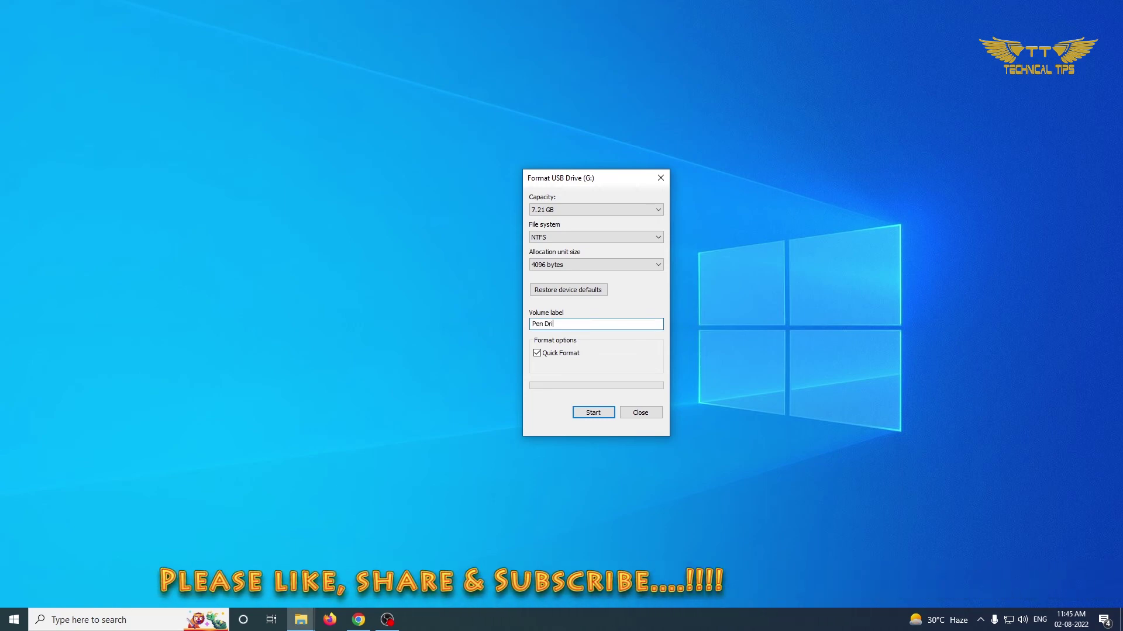
type("ve")
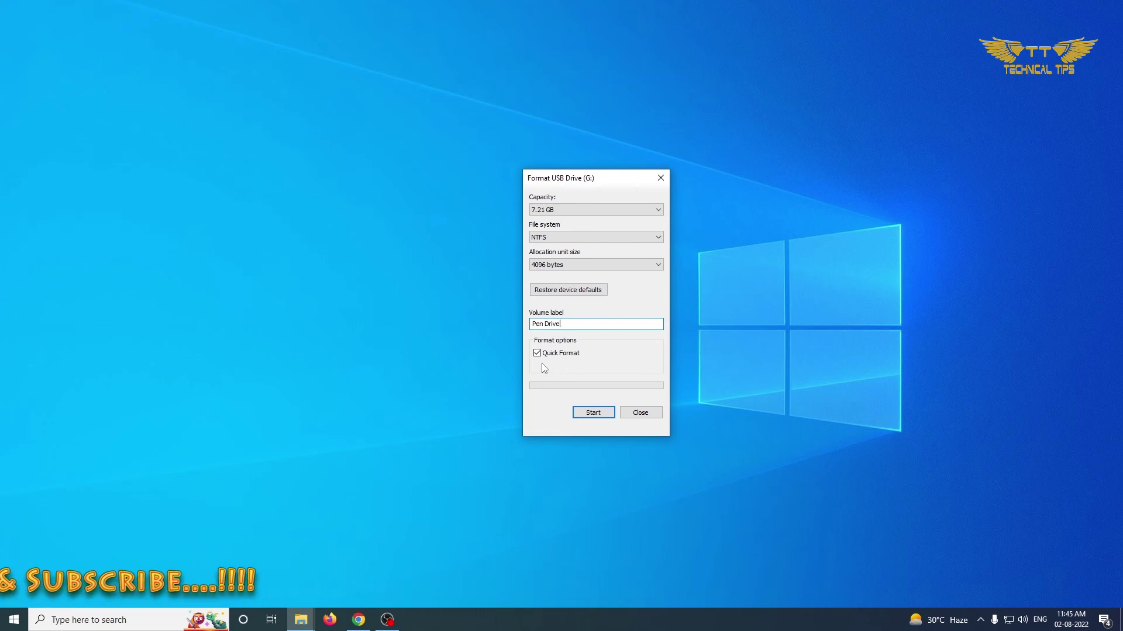
Step: Run the quick format, confirming the data-loss warning and the Format Complete notice
left_click(593, 412)
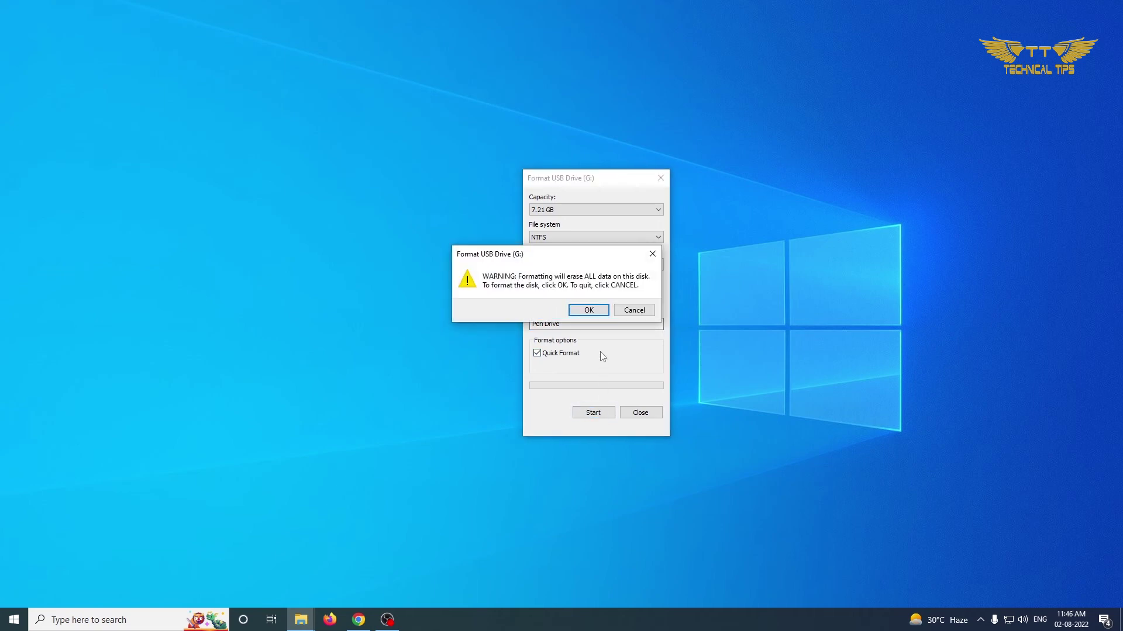
left_click(592, 313)
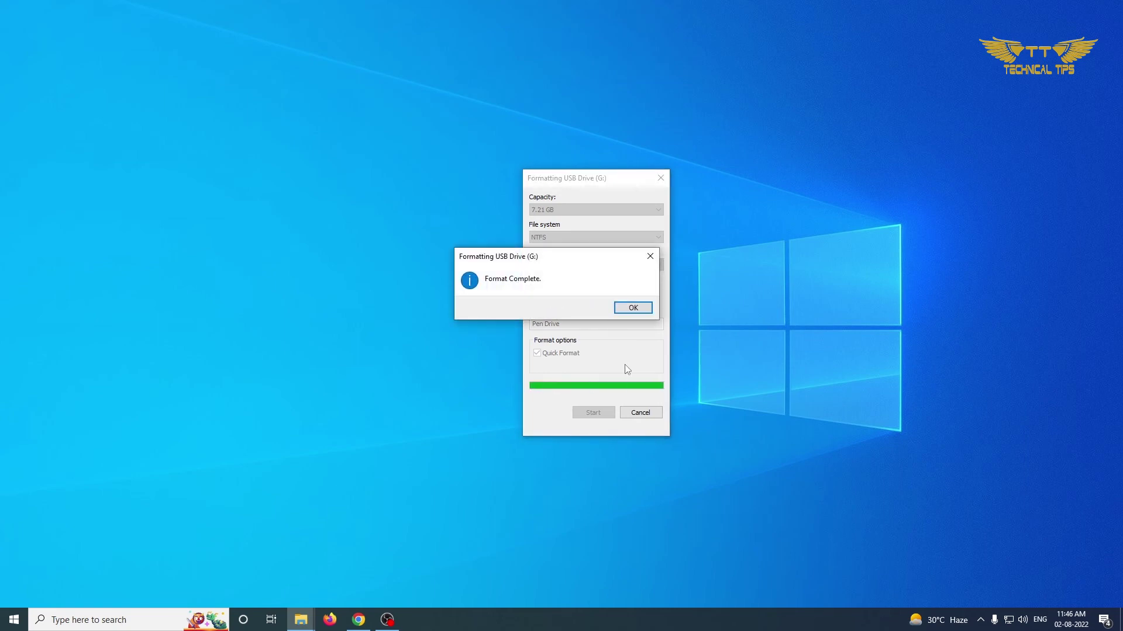
left_click(634, 308)
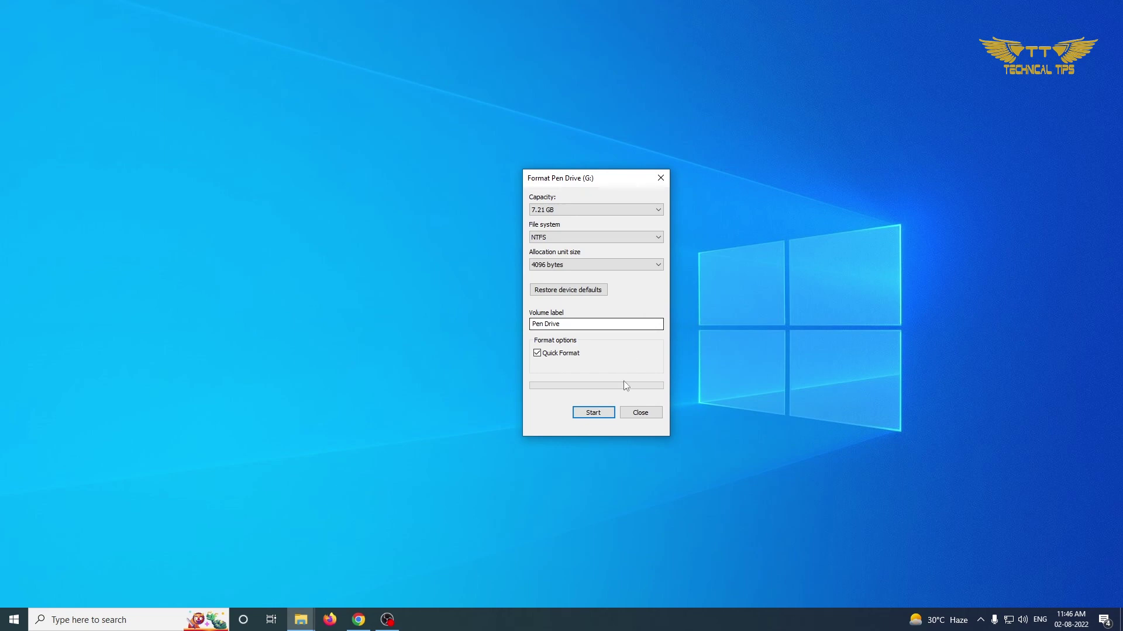
Step: Close the Format dialog and open This PC in File Explorer showing Pen Drive (G:)
left_click(641, 413)
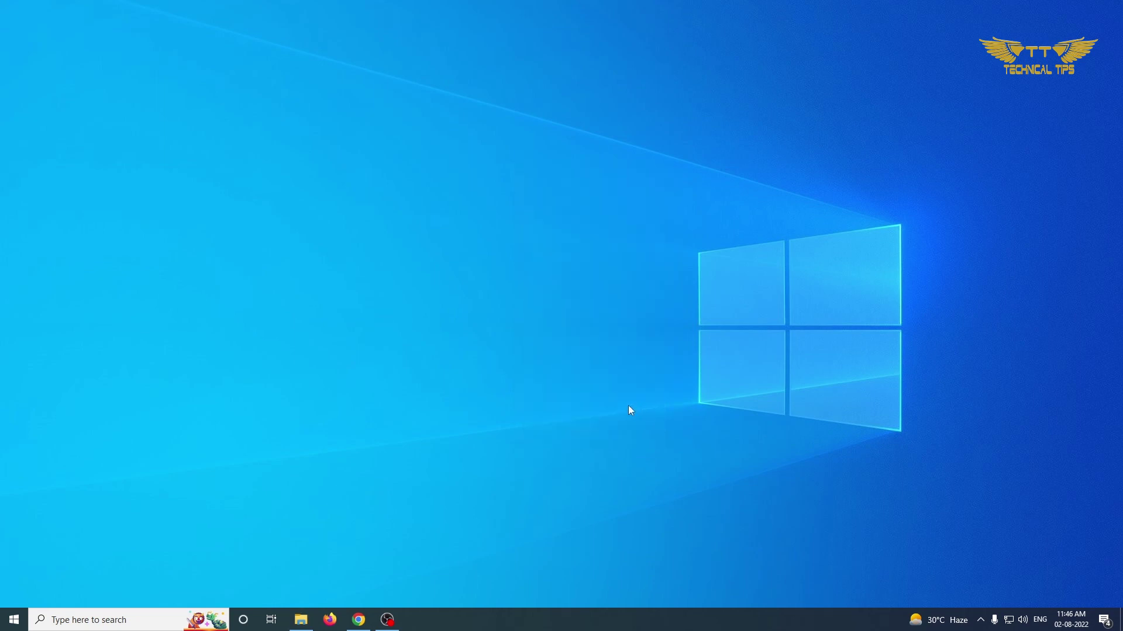
key("super+r")
type("C:")
key("Return")
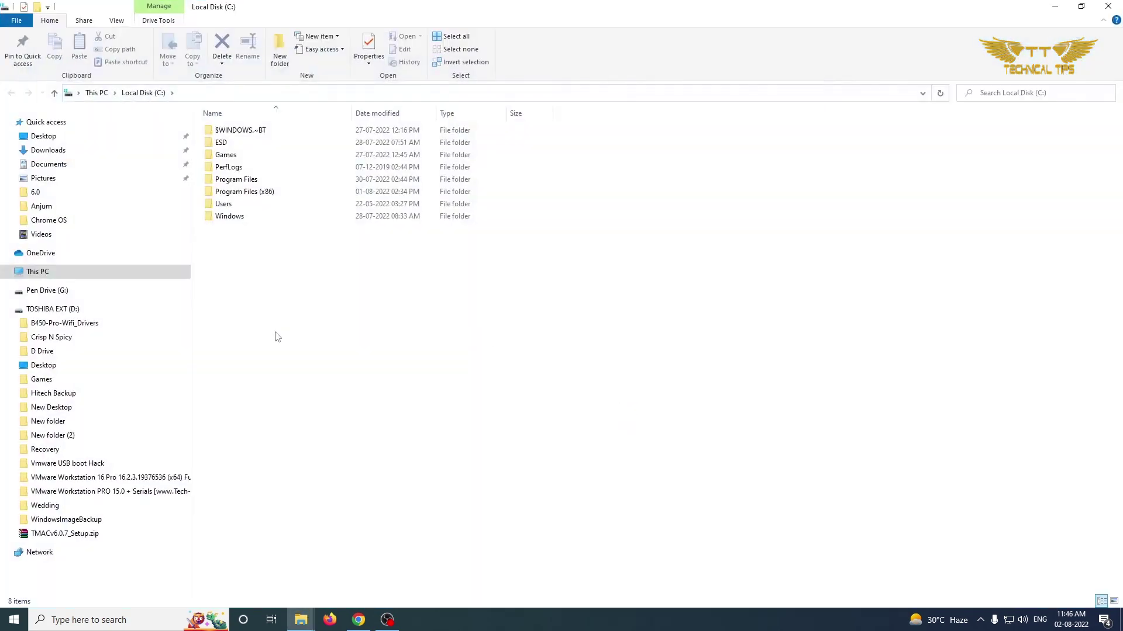
left_click(64, 273)
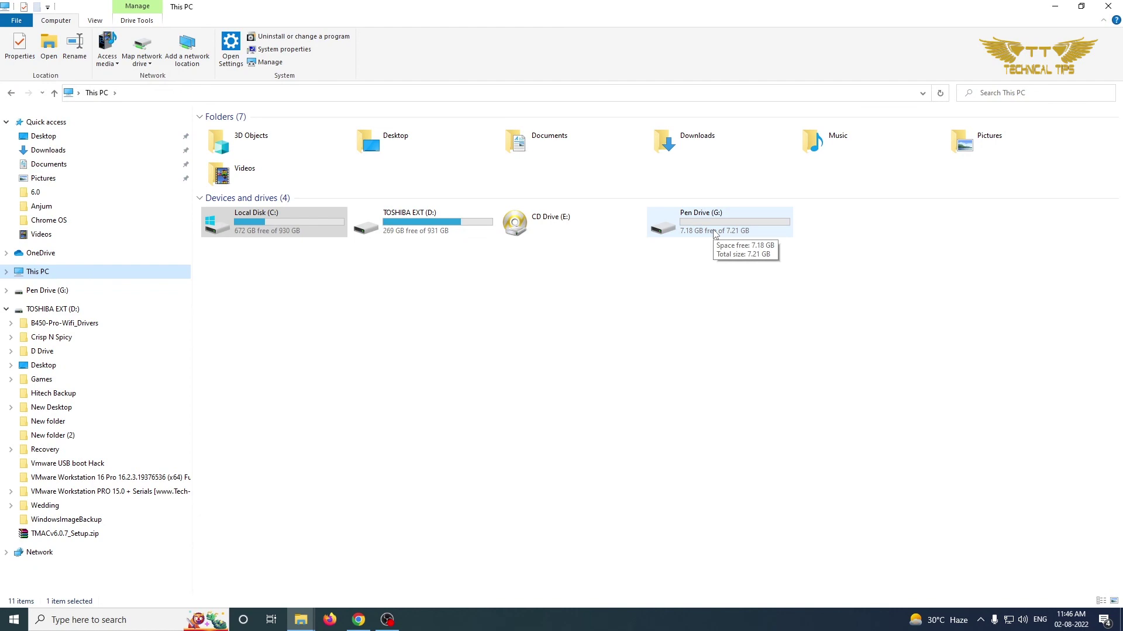
Step: Close the This PC File Explorer window
left_click(1118, 3)
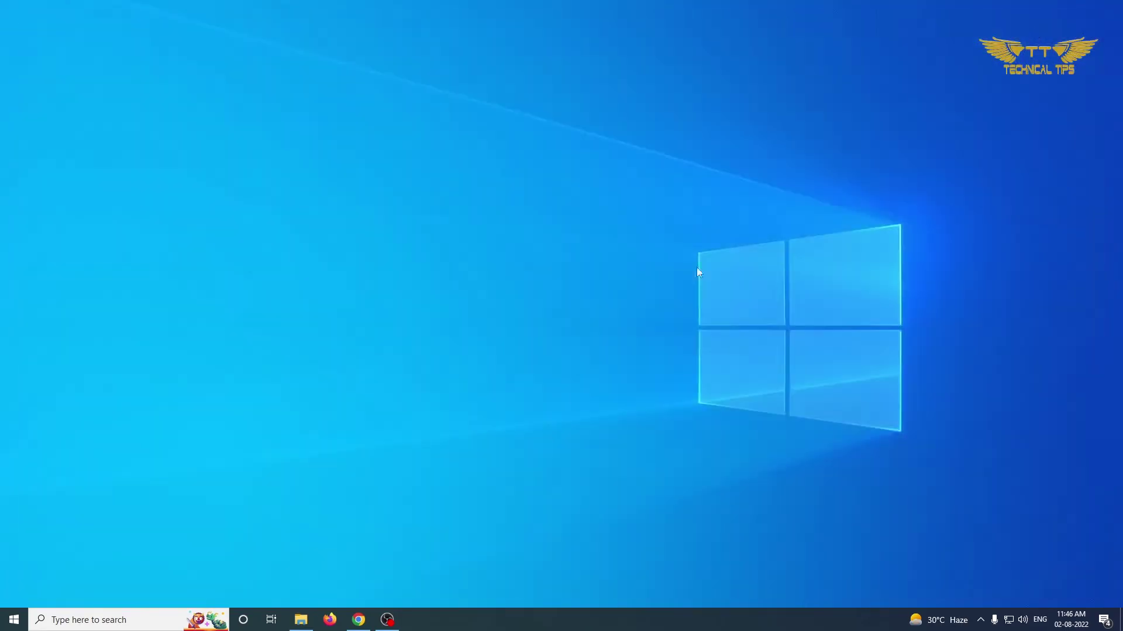